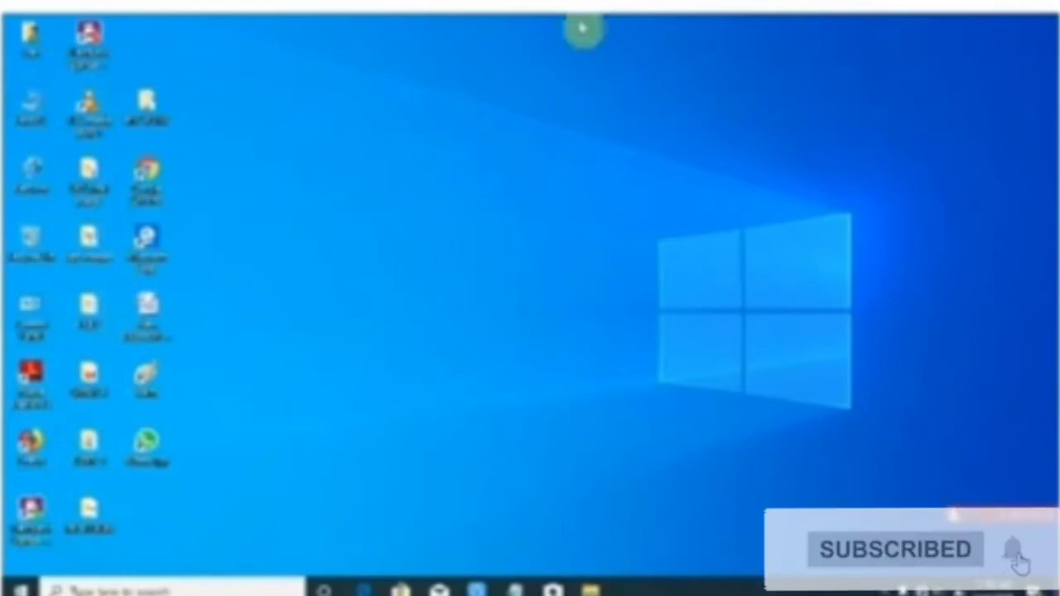
- Box-select all the icons on the desktop and clear the selection
{"action": "left_click_drag", "start_coordinate": [209, 20], "coordinate": [961, 530]}
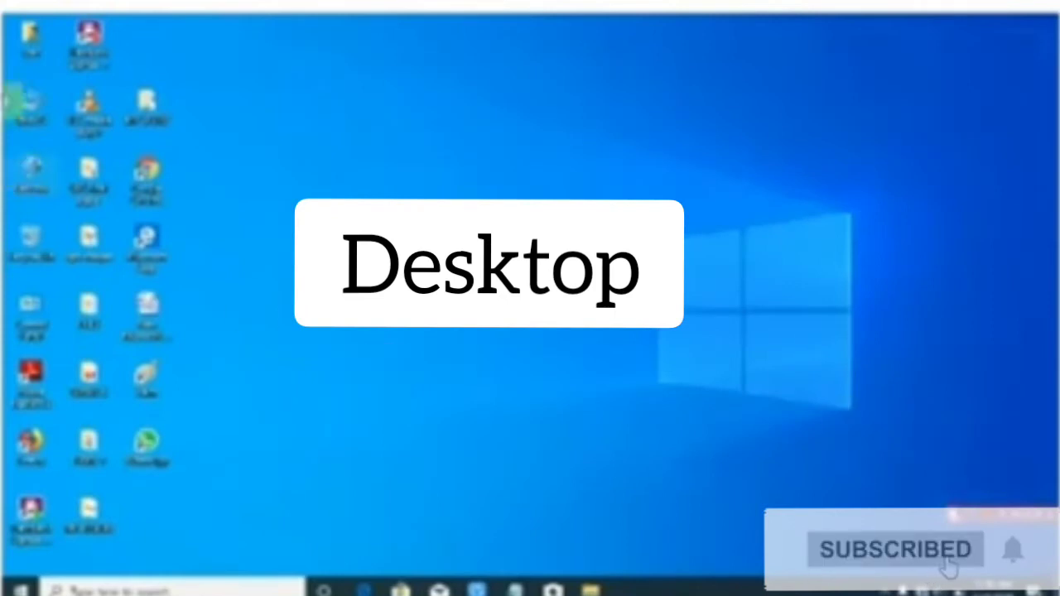
{"action": "left_click_drag", "start_coordinate": [10, 29], "coordinate": [1027, 576]}
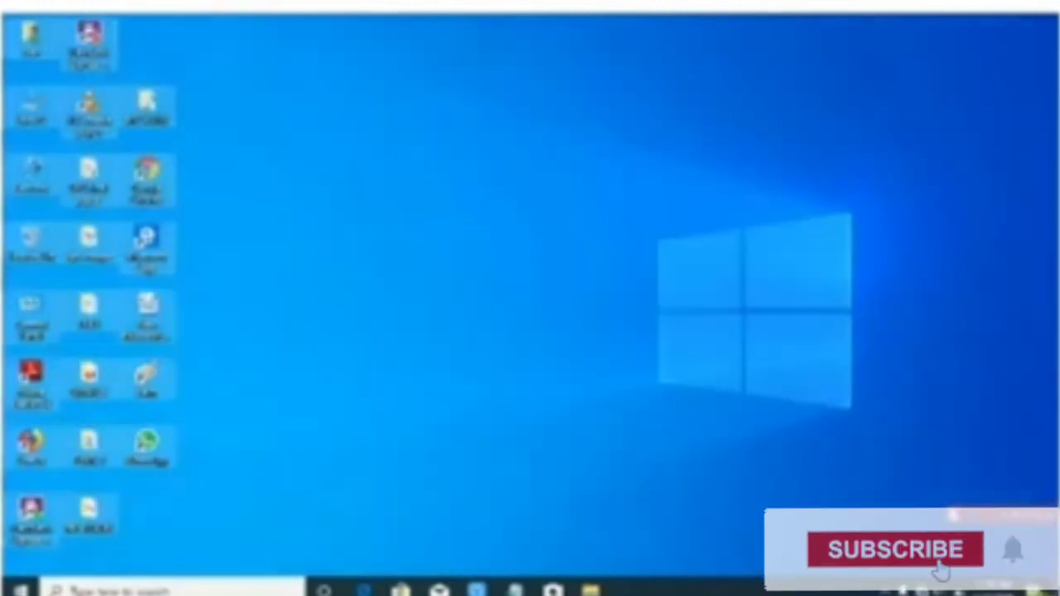
{"action": "left_click", "coordinate": [587, 395]}
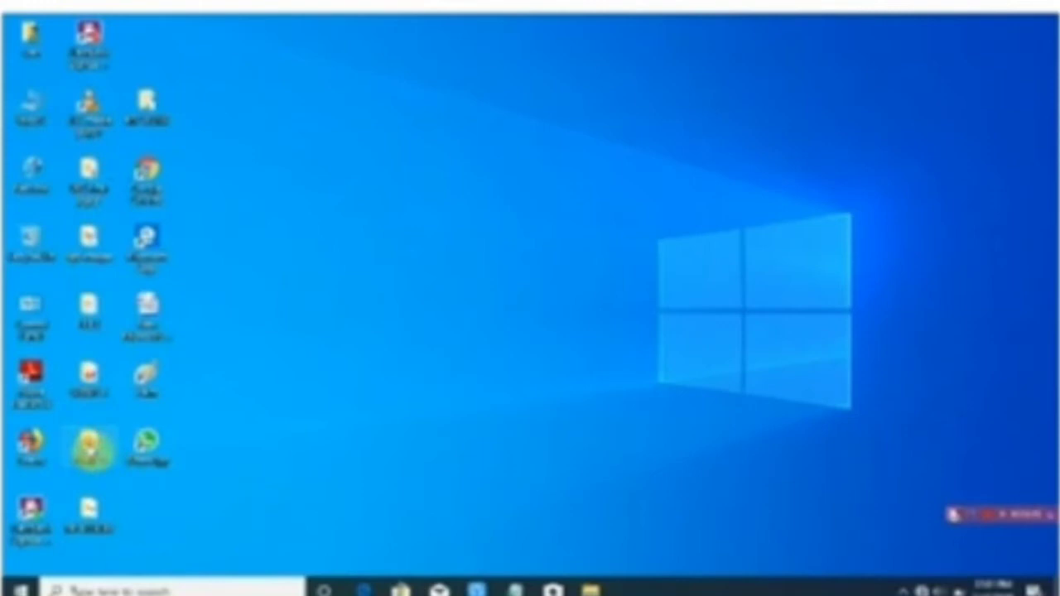
- Open the HTML 1 folder from the desktop to view its files, and close it
{"action": "double_click", "coordinate": [91, 447]}
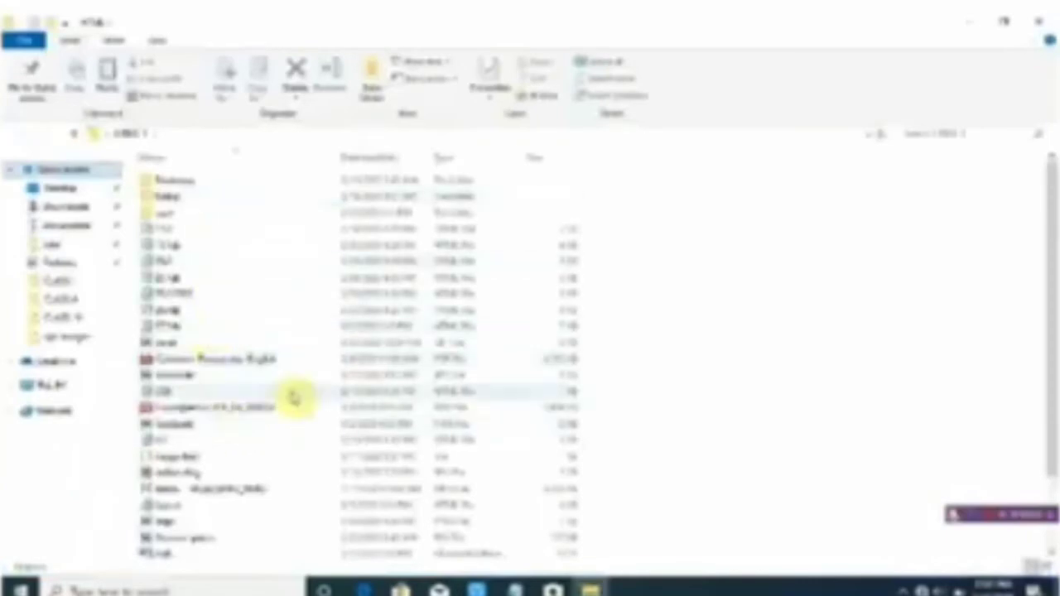
{"action": "left_click", "coordinate": [1038, 21]}
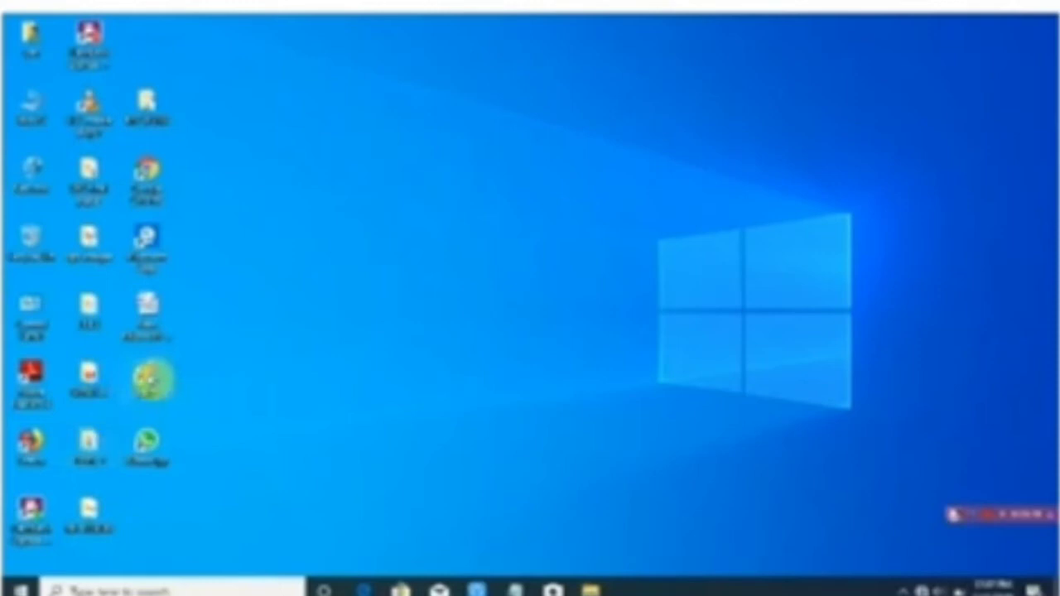
- Show the context menus of the Paint and This PC desktop icons, and dismiss them without choosing a command
{"action": "right_click", "coordinate": [150, 373]}
{"action": "left_click", "coordinate": [360, 372]}
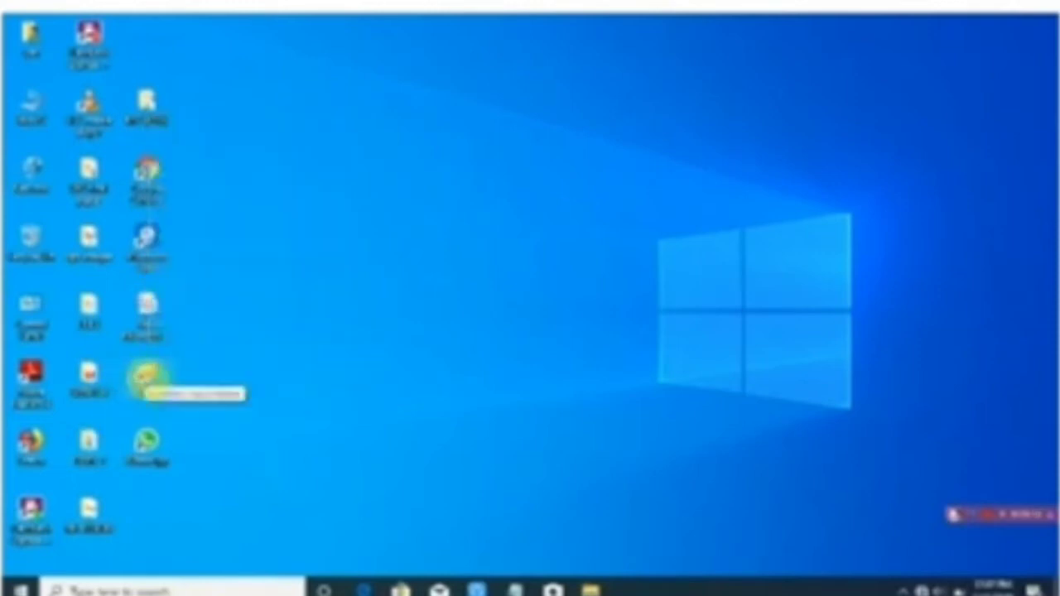
{"action": "double_click", "coordinate": [148, 377]}
{"action": "right_click", "coordinate": [150, 378]}
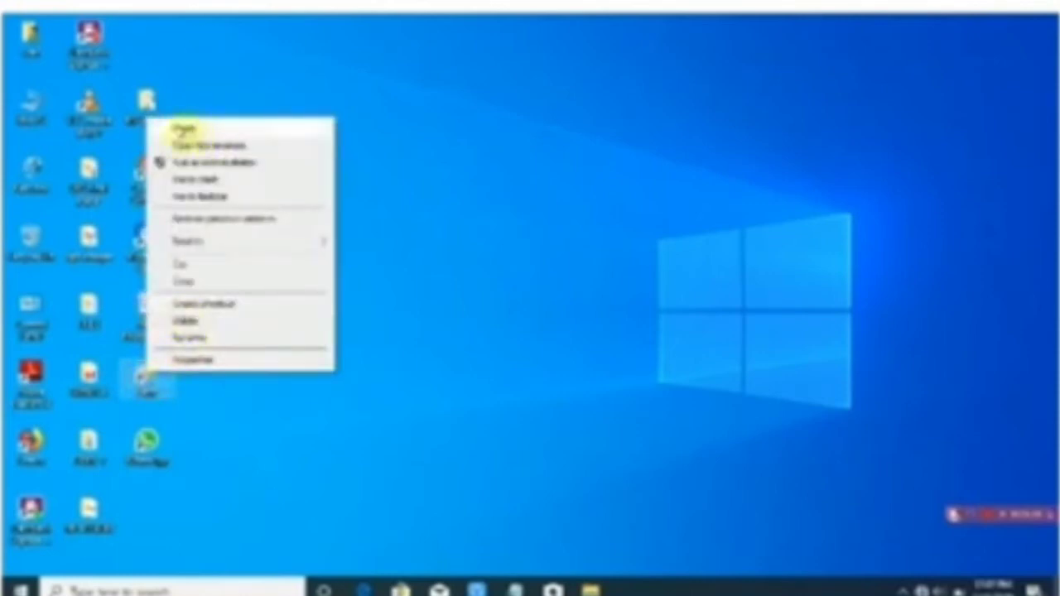
{"action": "left_click", "coordinate": [210, 64]}
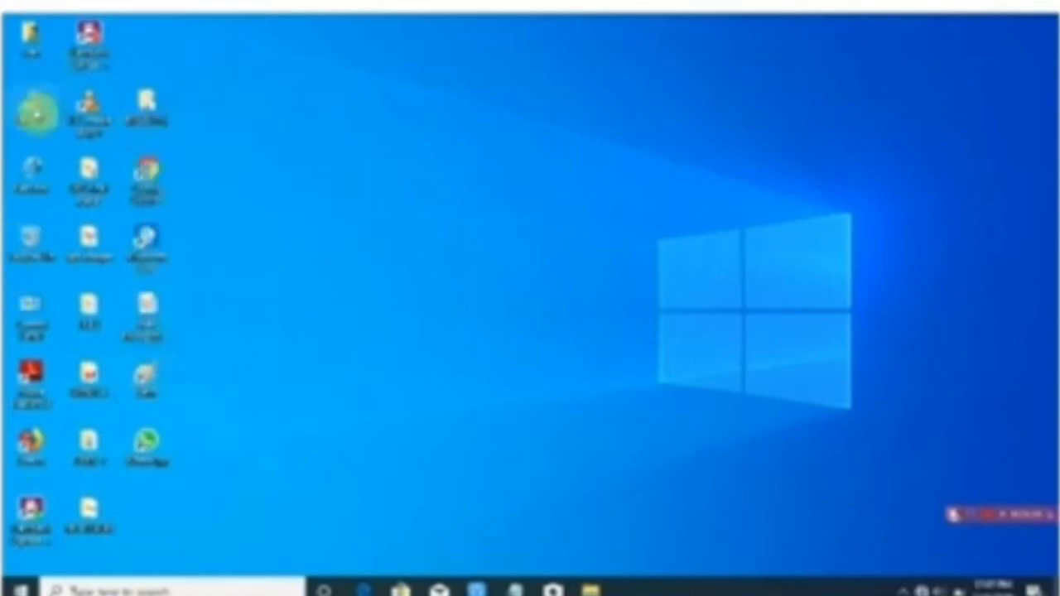
{"action": "right_click", "coordinate": [33, 116]}
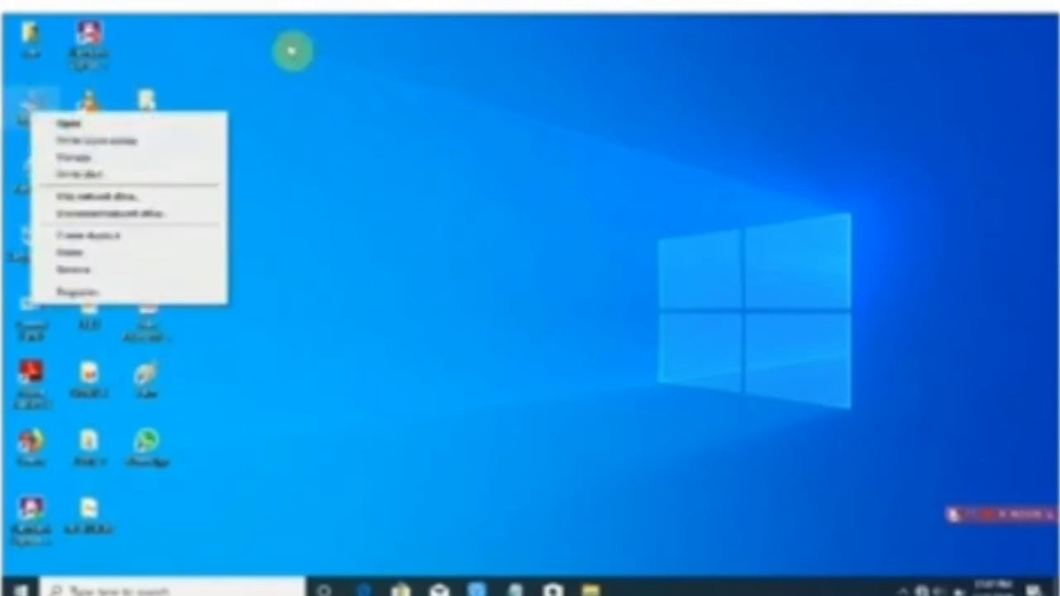
{"action": "left_click", "coordinate": [292, 52]}
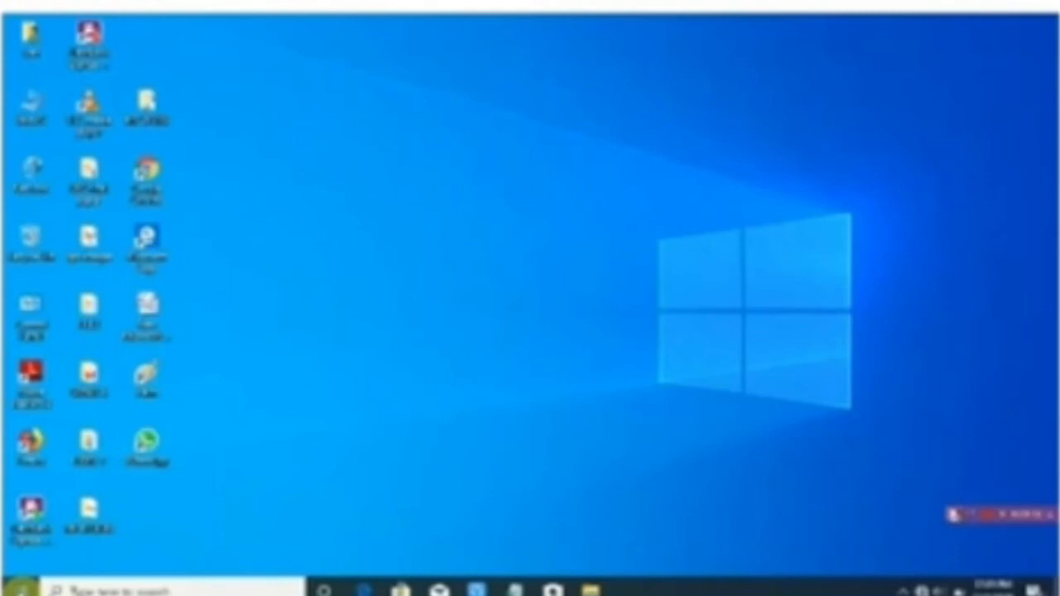
- Examine the Start menu's alphabetical list of installed apps through to its end, and close the menu
{"action": "left_click", "coordinate": [22, 590]}
{"action": "left_click", "coordinate": [22, 590]}
{"action": "left_click", "coordinate": [22, 590]}
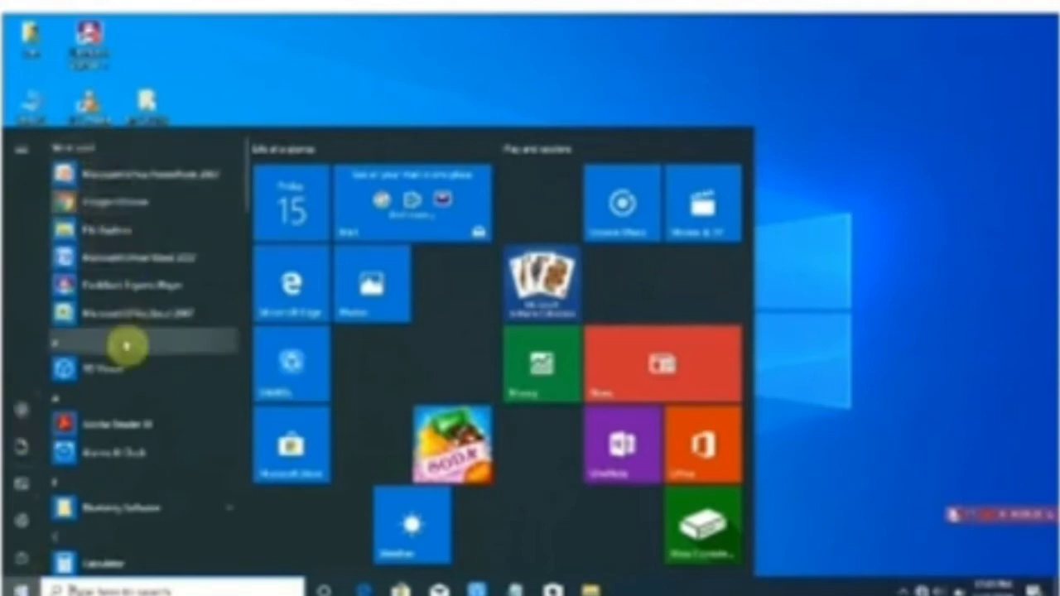
{"action": "key", "text": "Down"}
{"action": "key", "text": "Down"}
{"action": "key", "text": "Down"}
{"action": "key", "text": "Down"}
{"action": "key", "text": "Down"}
{"action": "key", "text": "Down"}
{"action": "key", "text": "Down"}
{"action": "key", "text": "Down"}
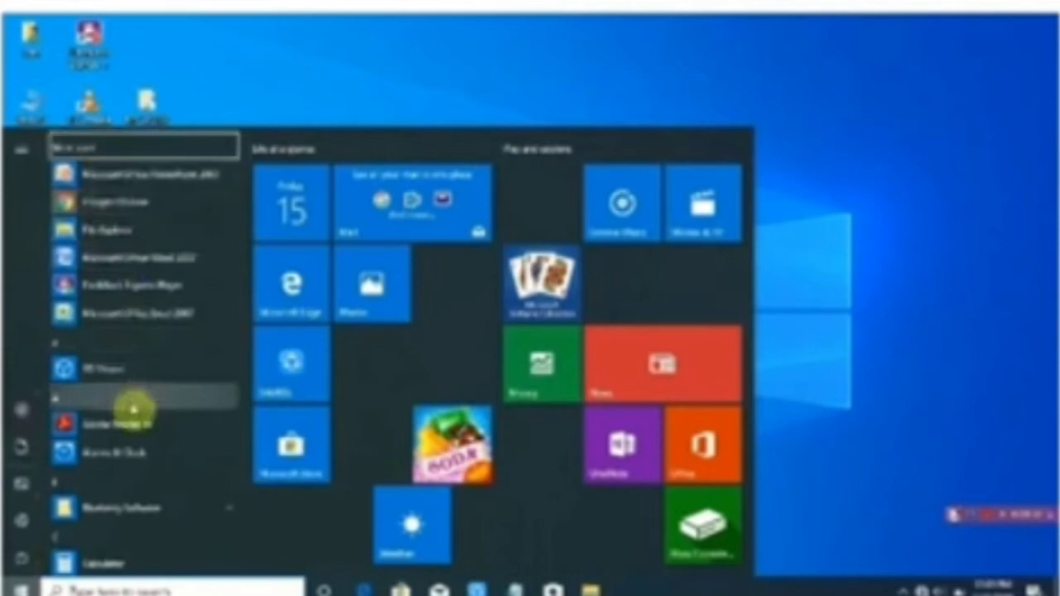
{"action": "key", "text": "Down"}
{"action": "key", "text": "Down"}
{"action": "key", "text": "Down"}
{"action": "key", "text": "Down"}
{"action": "key", "text": "Down"}
{"action": "key", "text": "Down"}
{"action": "key", "text": "Down"}
{"action": "key", "text": "Down"}
{"action": "key", "text": "Down"}
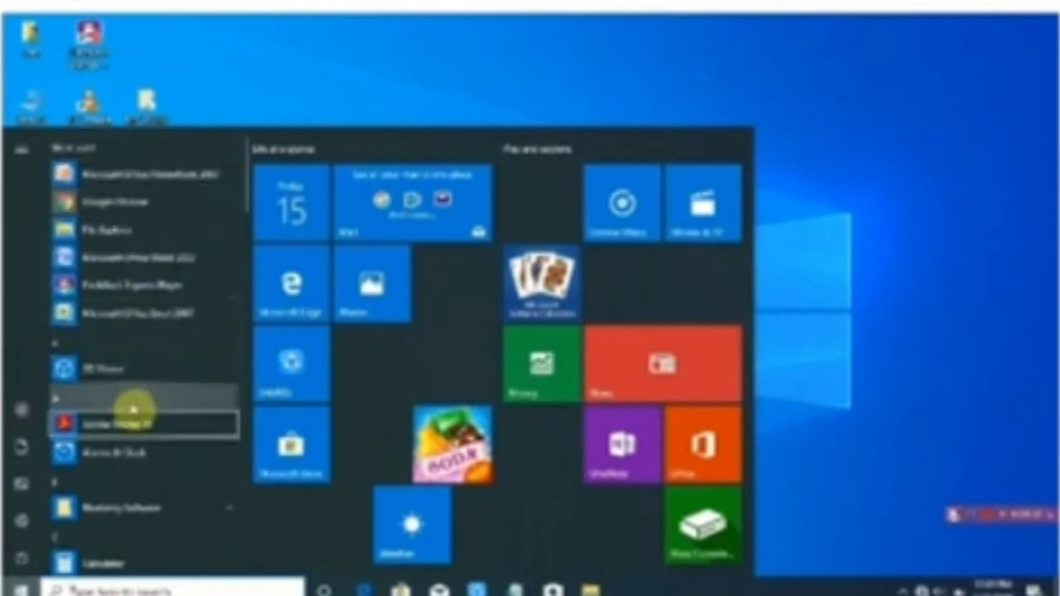
{"action": "key", "text": "Down"}
{"action": "key", "text": "Down"}
{"action": "key", "text": "Down"}
{"action": "key", "text": "Down"}
{"action": "key", "text": "Down"}
{"action": "key", "text": "Down"}
{"action": "key", "text": "Down"}
{"action": "key", "text": "Down"}
{"action": "key", "text": "Down"}
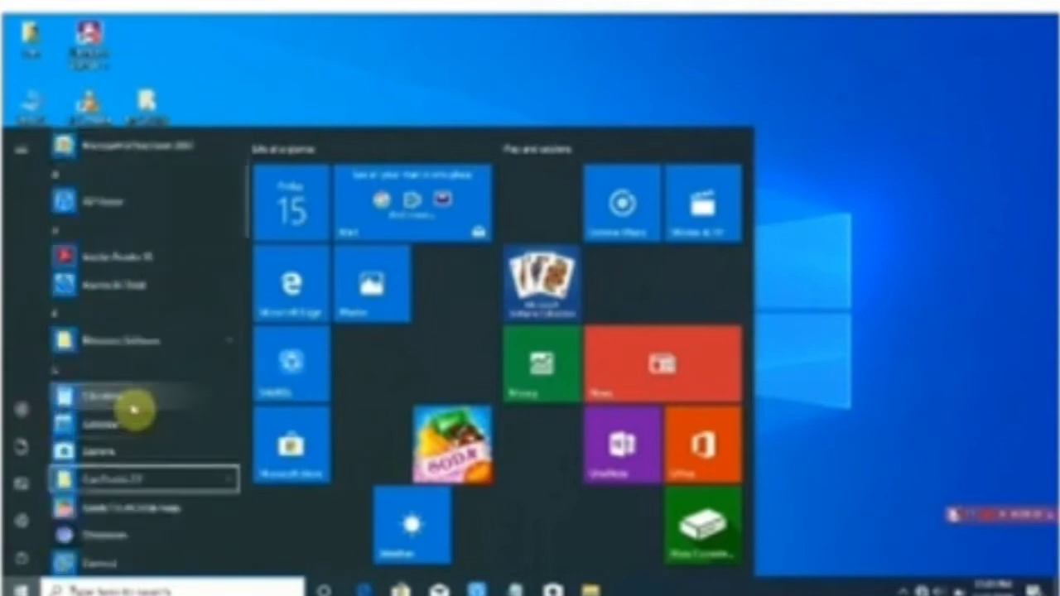
{"action": "key", "text": "Down"}
{"action": "key", "text": "Down"}
{"action": "key", "text": "Down"}
{"action": "key", "text": "Down"}
{"action": "key", "text": "Down"}
{"action": "key", "text": "Down"}
{"action": "key", "text": "Down"}
{"action": "key", "text": "Down"}
{"action": "key", "text": "Down"}
{"action": "key", "text": "Down"}
{"action": "key", "text": "Down"}
{"action": "key", "text": "Down"}
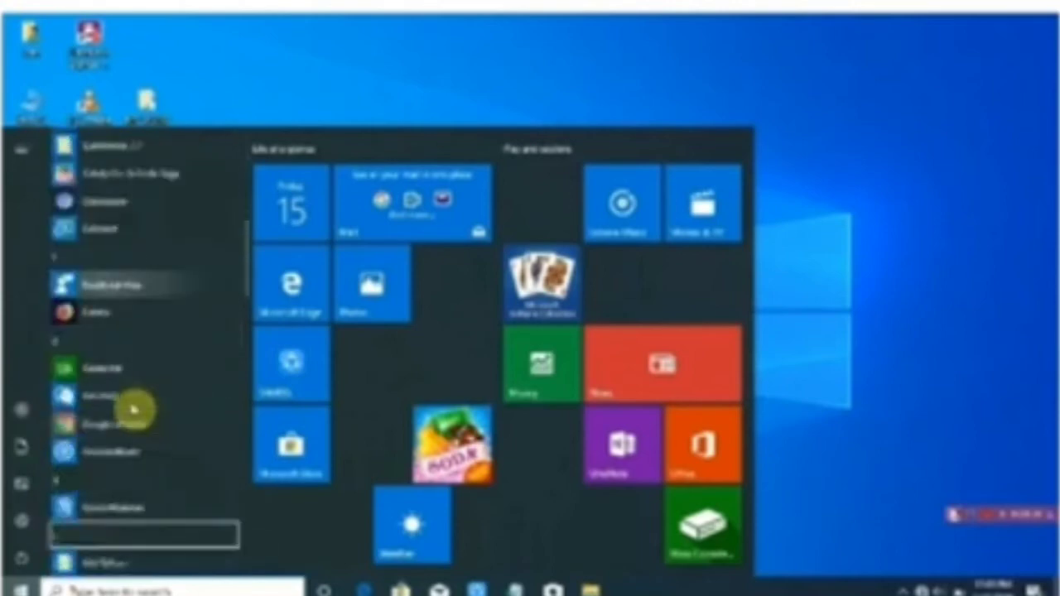
{"action": "key", "text": "Down"}
{"action": "key", "text": "Down"}
{"action": "key", "text": "Down"}
{"action": "key", "text": "Down"}
{"action": "key", "text": "Down"}
{"action": "key", "text": "Down"}
{"action": "key", "text": "Down"}
{"action": "key", "text": "Down"}
{"action": "key", "text": "Down"}
{"action": "key", "text": "Down"}
{"action": "key", "text": "Down"}
{"action": "key", "text": "Down"}
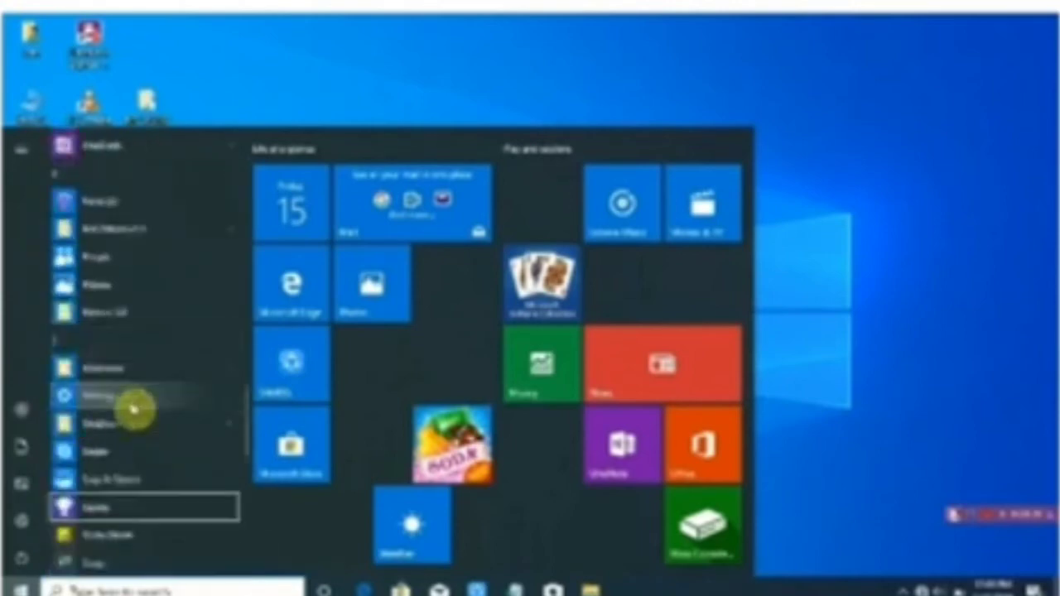
{"action": "key", "text": "Down"}
{"action": "key", "text": "Down"}
{"action": "key", "text": "Down"}
{"action": "key", "text": "Down"}
{"action": "key", "text": "Down"}
{"action": "key", "text": "Down"}
{"action": "key", "text": "Down"}
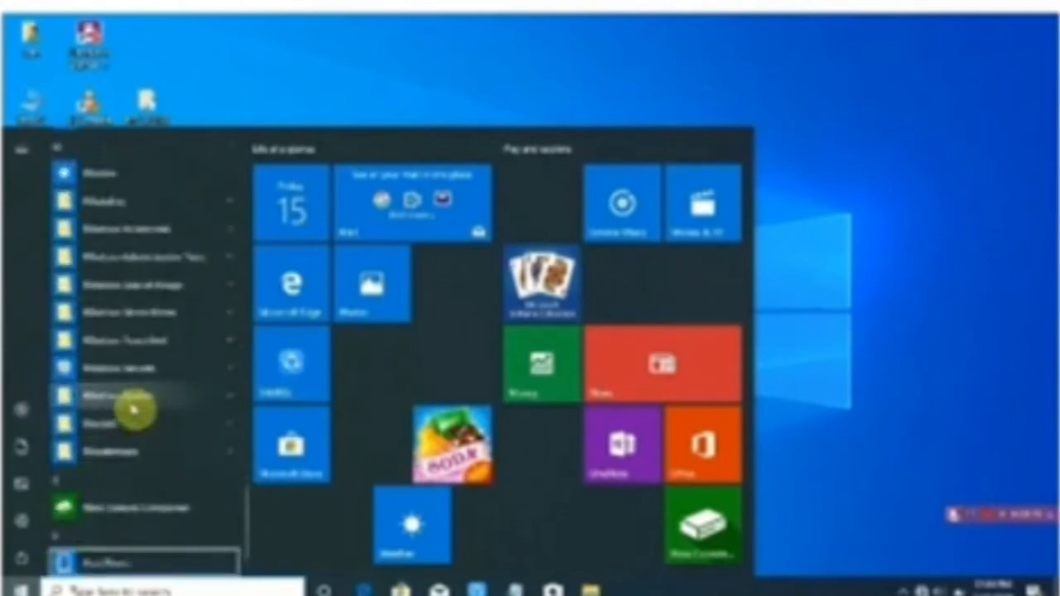
{"action": "left_click", "coordinate": [845, 119]}
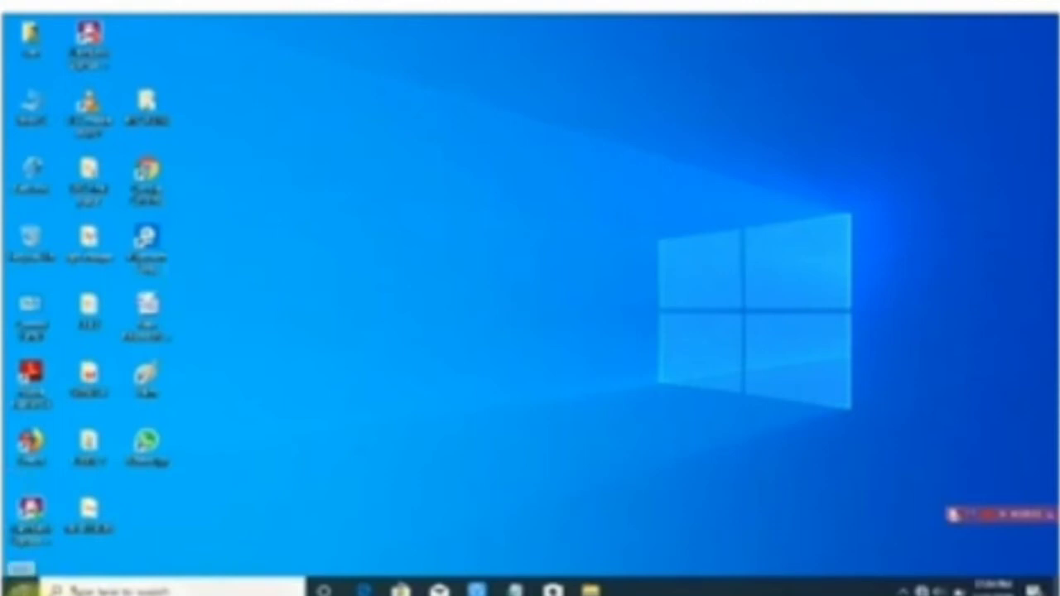
{"action": "left_click", "coordinate": [21, 588]}
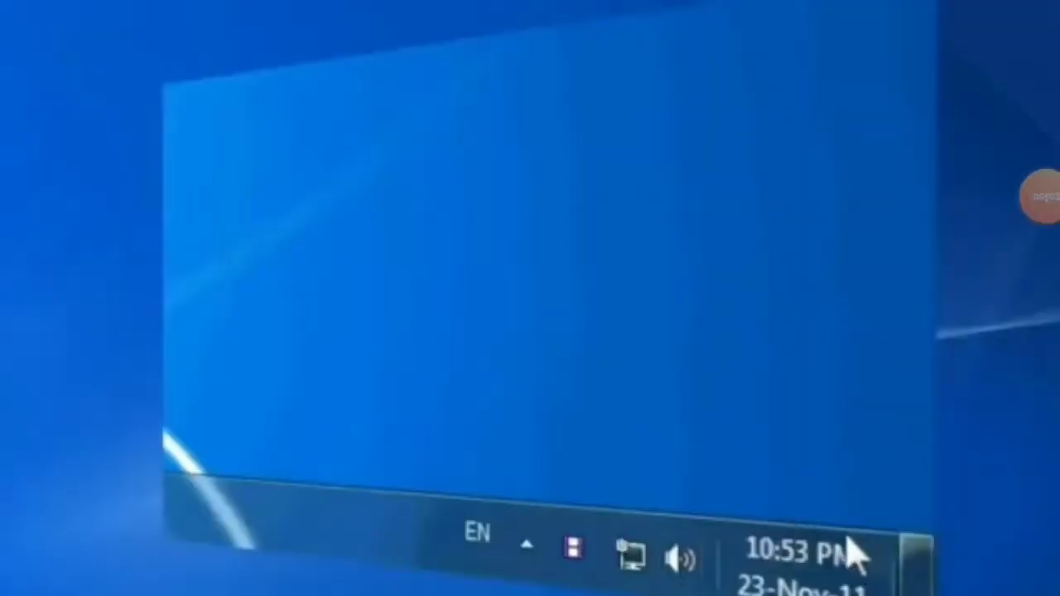
- Display the calendar of the taskbar clock and bring up the Date and Time Settings dialog for changing the date and time
{"action": "mouse_move", "coordinate": [829, 566]}
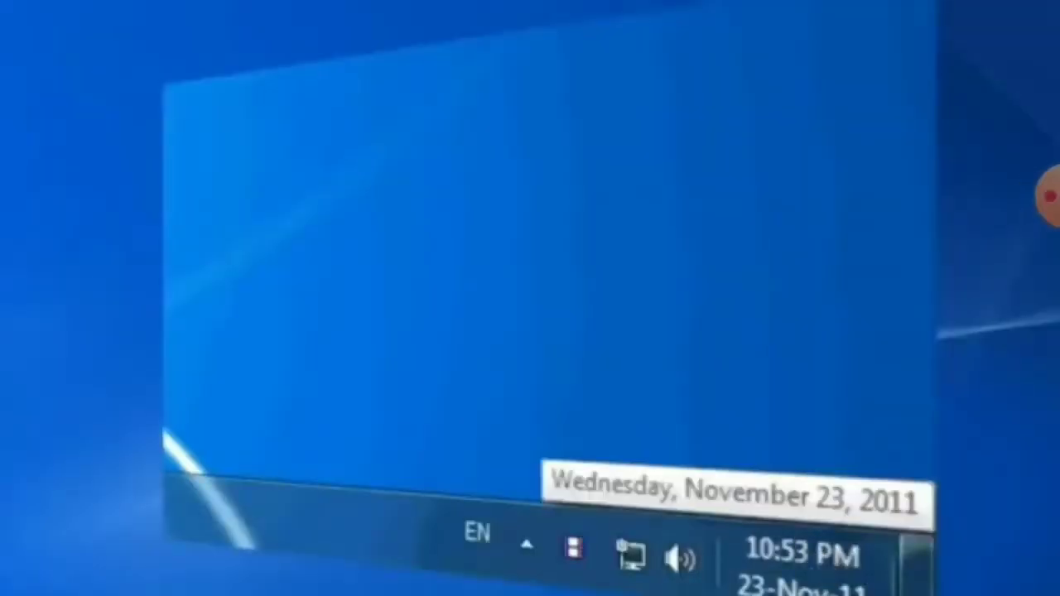
{"action": "left_click", "coordinate": [791, 570]}
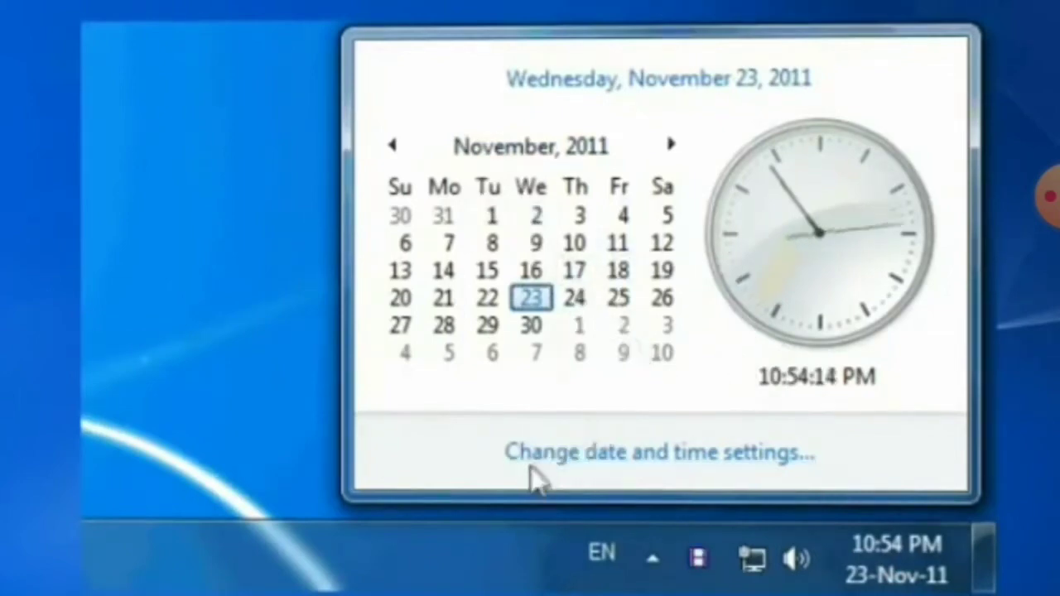
{"action": "left_click", "coordinate": [677, 467]}
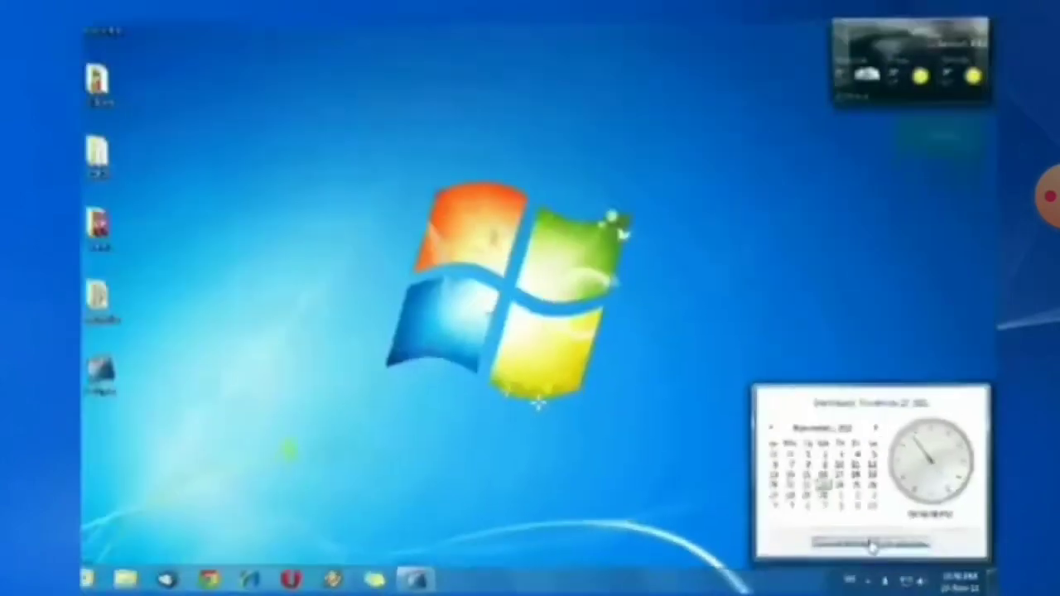
{"action": "left_click", "coordinate": [676, 464]}
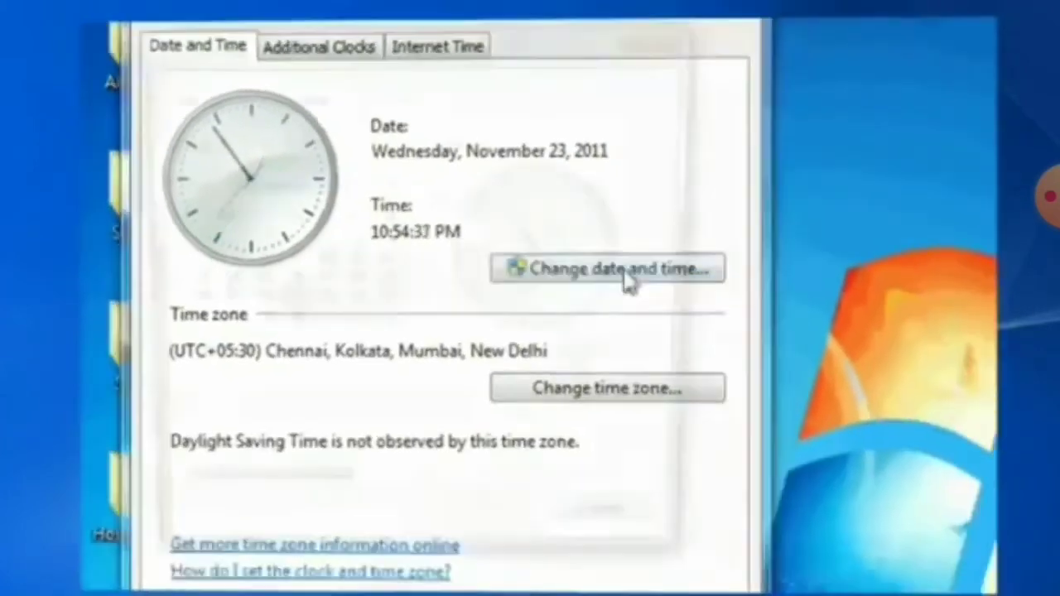
{"action": "left_click", "coordinate": [722, 370]}
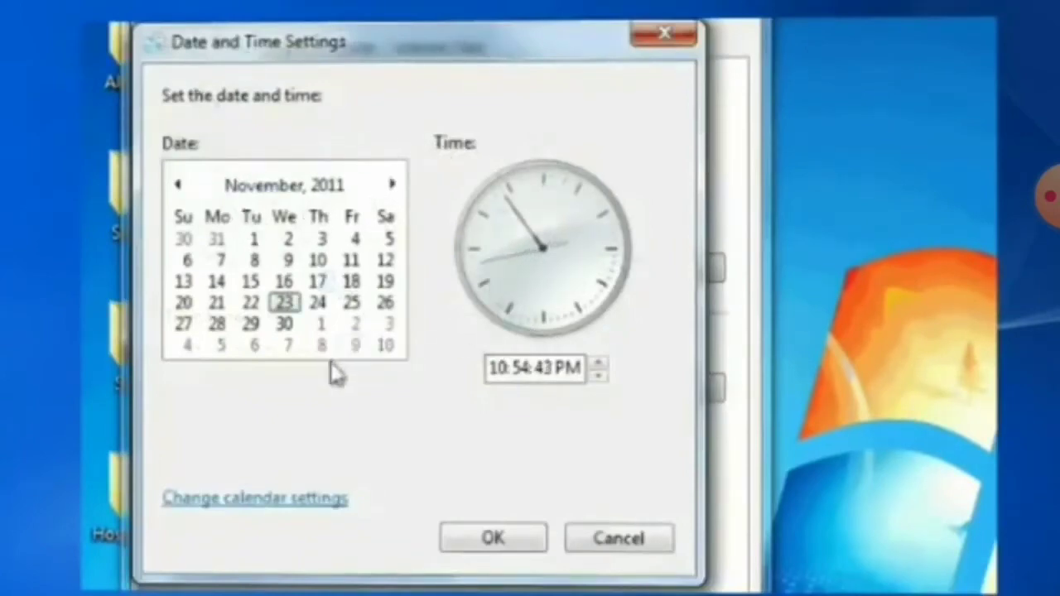
- Set the date to November 23, 2011 and the hour to 10 PM, and confirm both date and time dialogs
{"action": "left_click", "coordinate": [317, 282]}
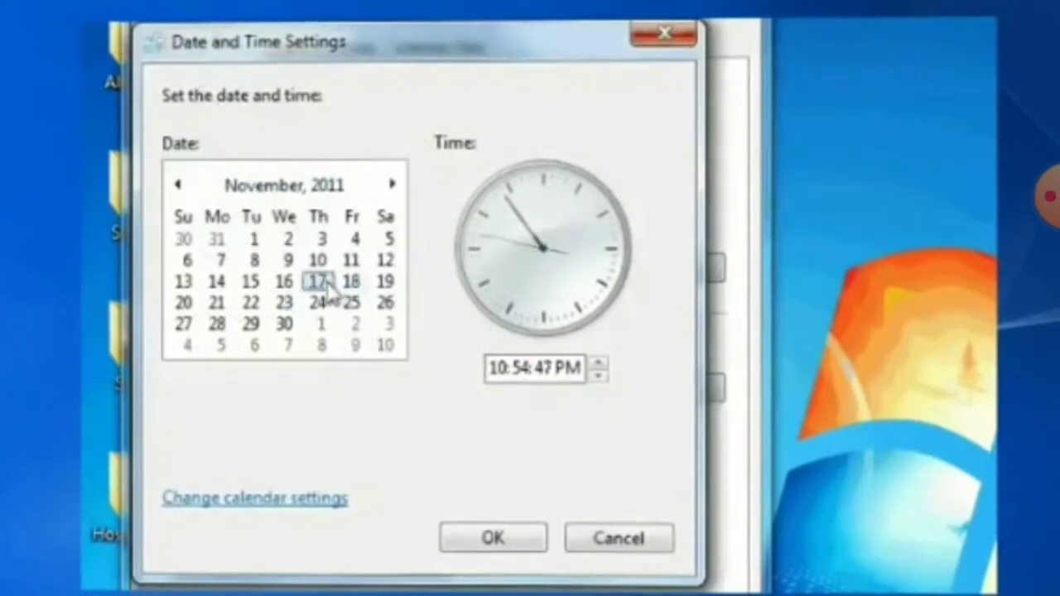
{"action": "left_click", "coordinate": [284, 303]}
{"action": "left_click", "coordinate": [507, 368]}
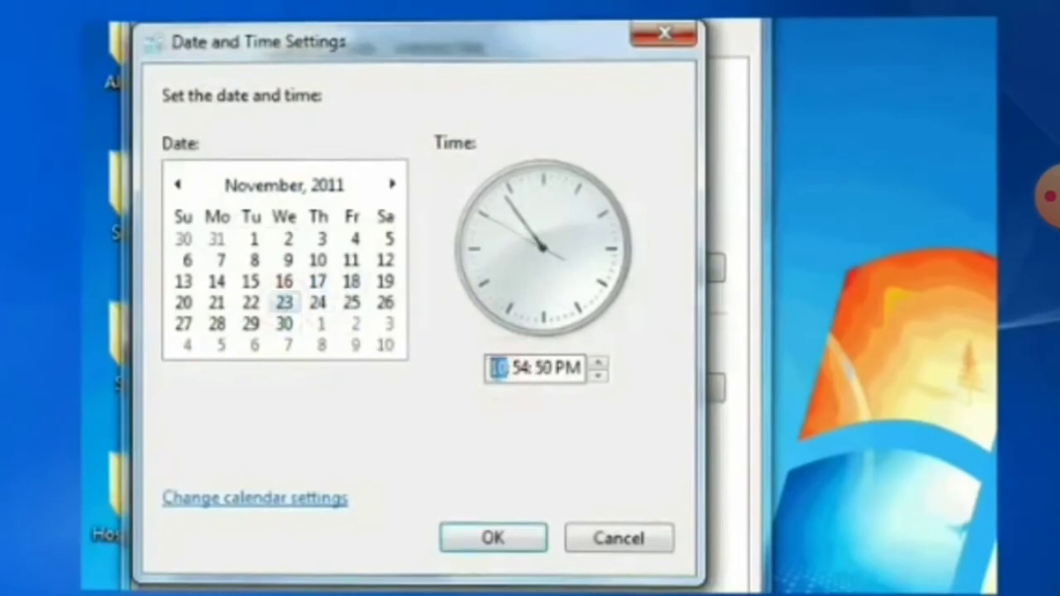
{"action": "left_click", "coordinate": [599, 364]}
{"action": "left_click", "coordinate": [599, 364]}
{"action": "left_click", "coordinate": [599, 374]}
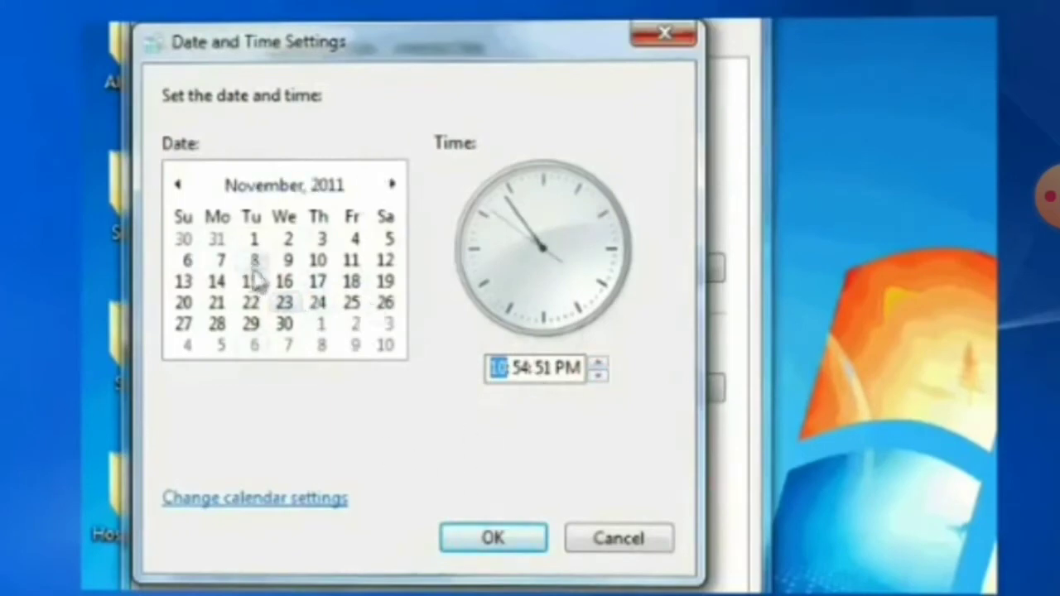
{"action": "left_click", "coordinate": [493, 540]}
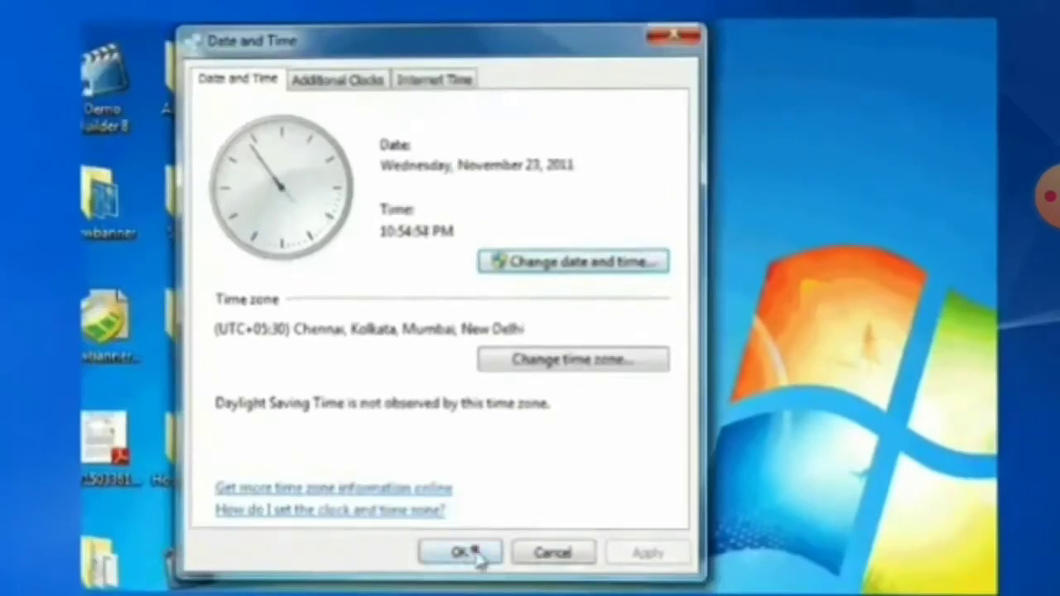
{"action": "left_click", "coordinate": [479, 560]}
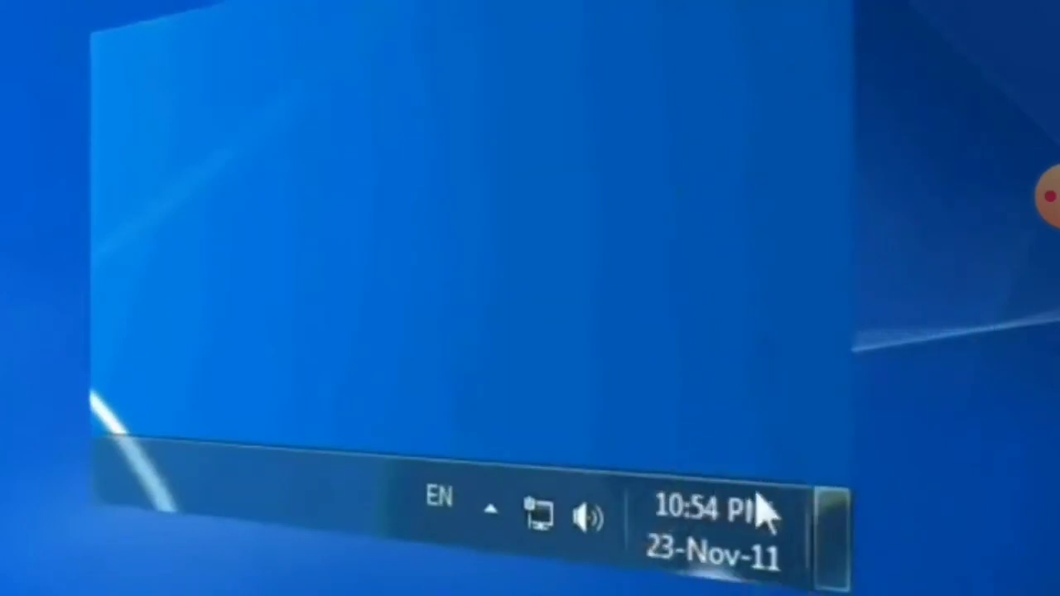
{"action": "mouse_move", "coordinate": [729, 576]}
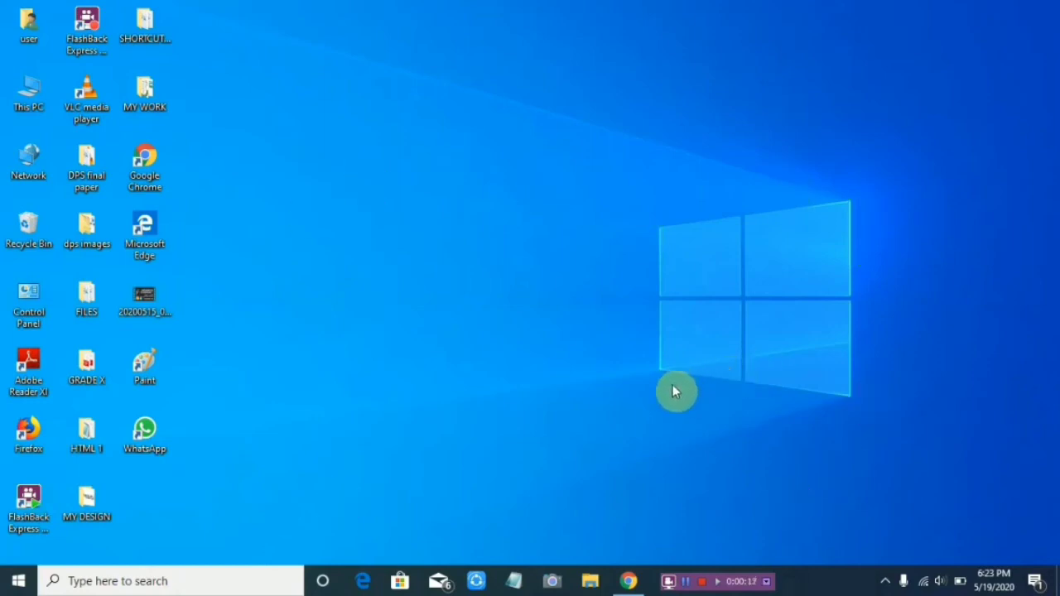
- Open the desktop's personalization settings in a maximized window and choose the grey rock face picture as the background
{"action": "right_click", "coordinate": [483, 233]}
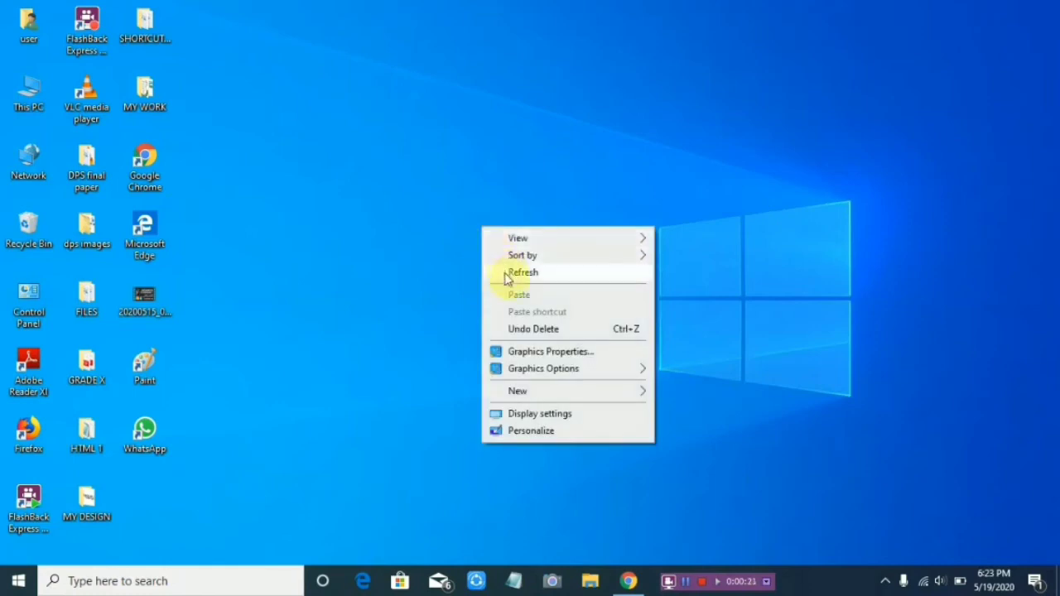
{"action": "left_click", "coordinate": [527, 433]}
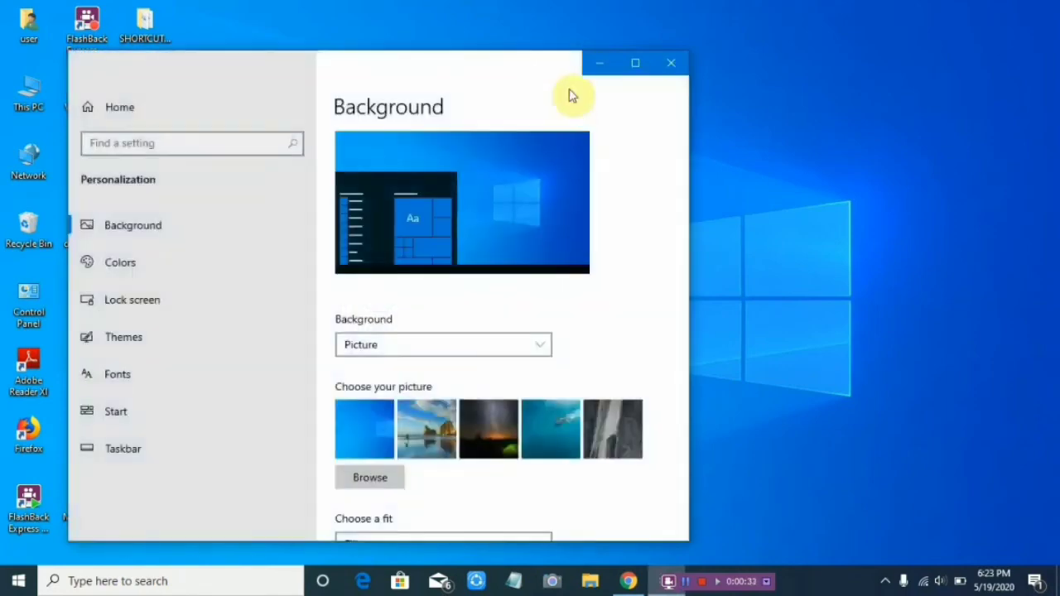
{"action": "left_click", "coordinate": [633, 63]}
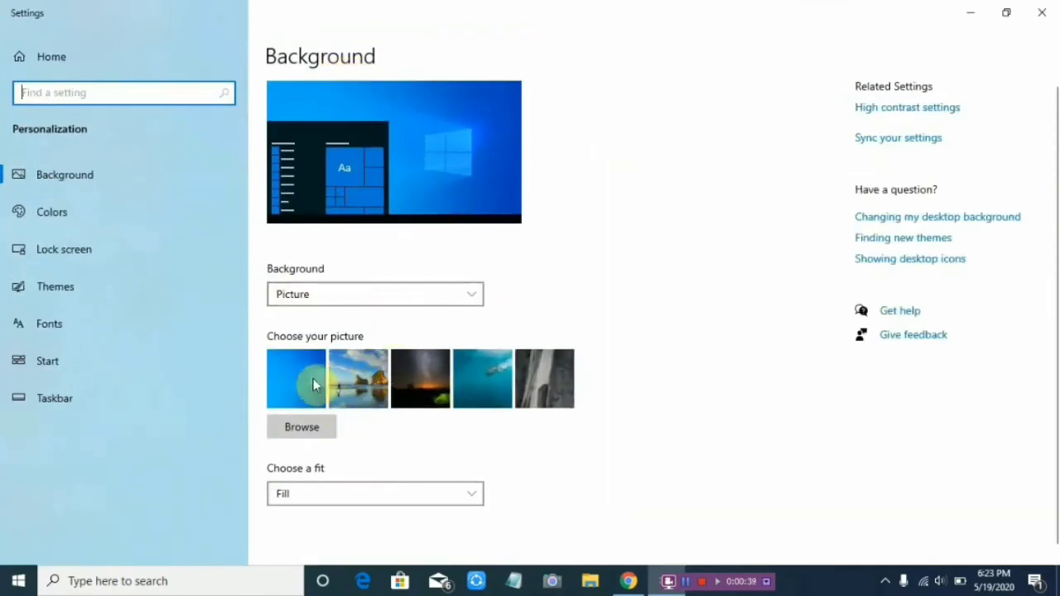
{"action": "left_click", "coordinate": [553, 378]}
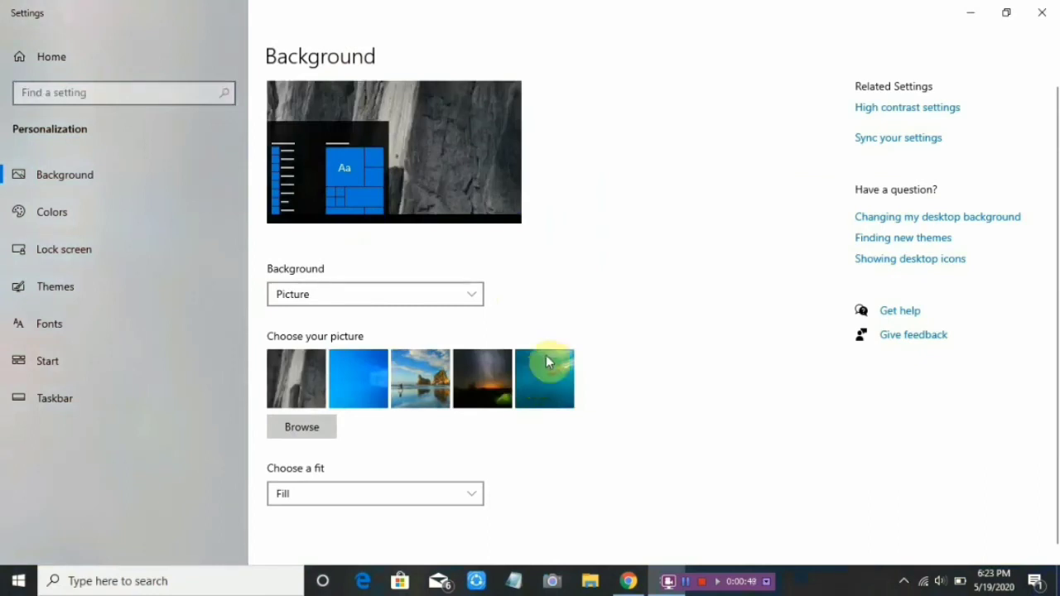
{"action": "scroll", "coordinate": [546, 356], "scroll_direction": "down", "scroll_amount": 1}
{"action": "scroll", "coordinate": [379, 428], "scroll_direction": "up", "scroll_amount": 1}
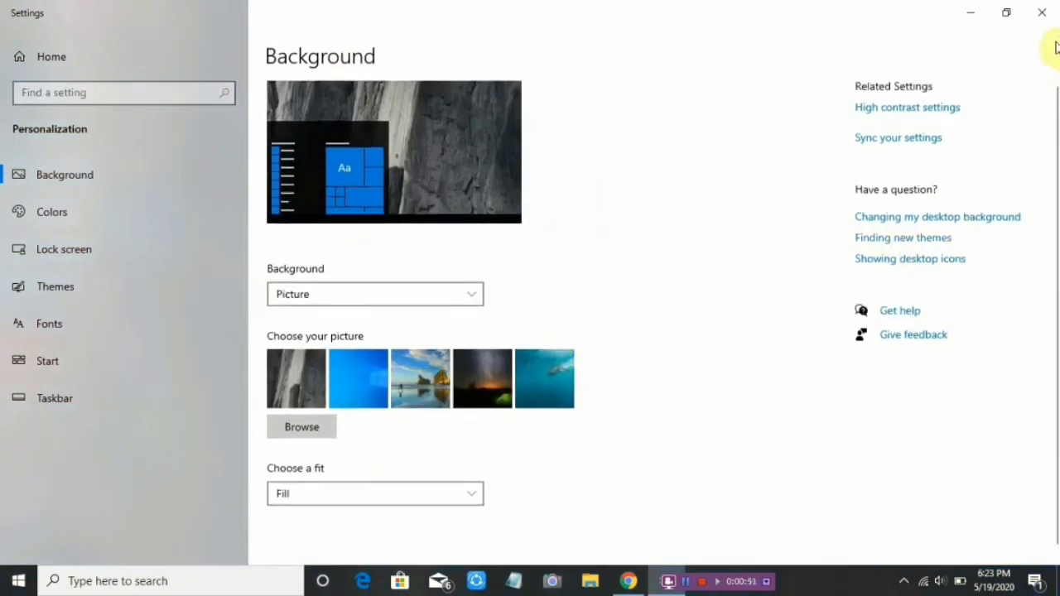
- Close the personalization settings and open Paint from its desktop shortcut in a maximized window
{"action": "left_click", "coordinate": [1046, 13]}
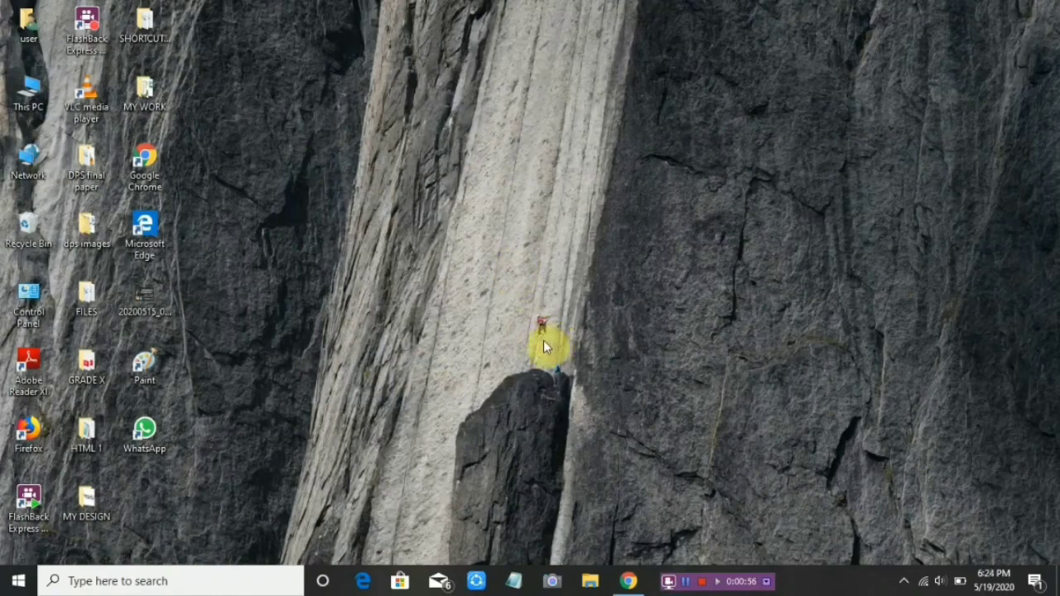
{"action": "left_click", "coordinate": [682, 584]}
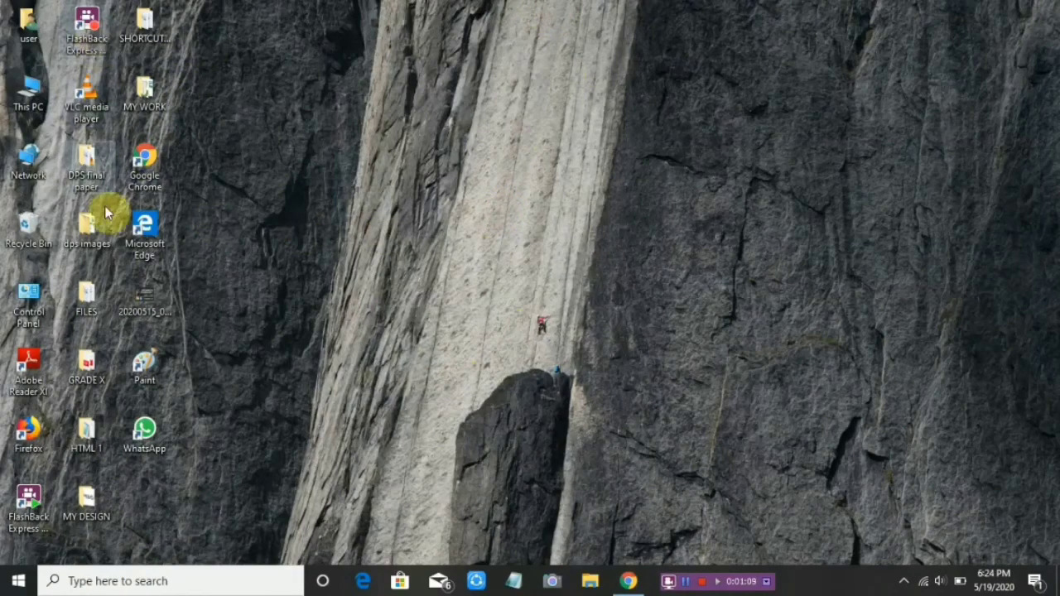
{"action": "right_click", "coordinate": [145, 369]}
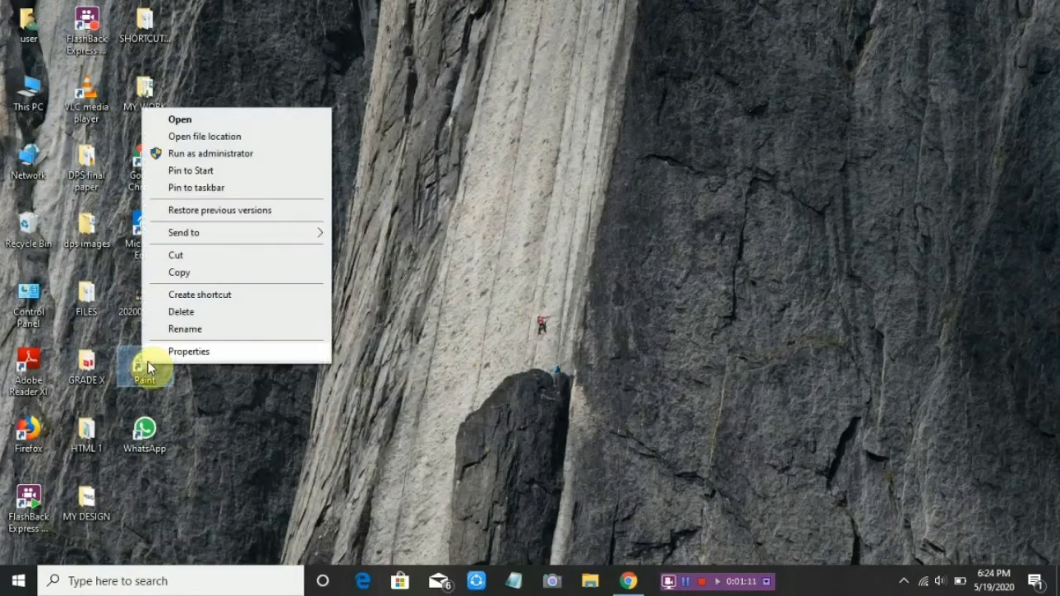
{"action": "left_click", "coordinate": [198, 116]}
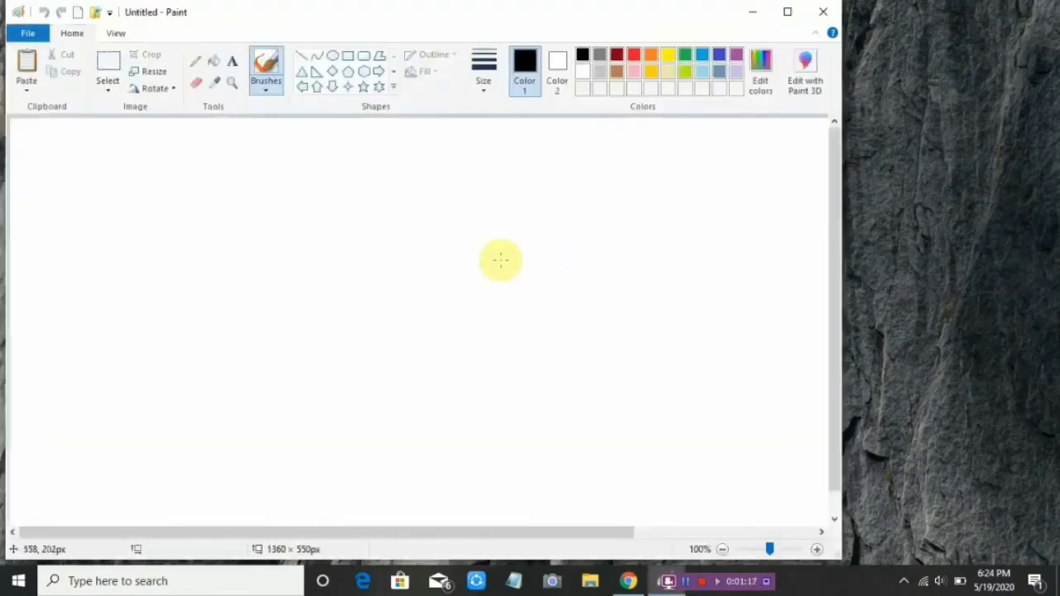
{"action": "left_click", "coordinate": [787, 11]}
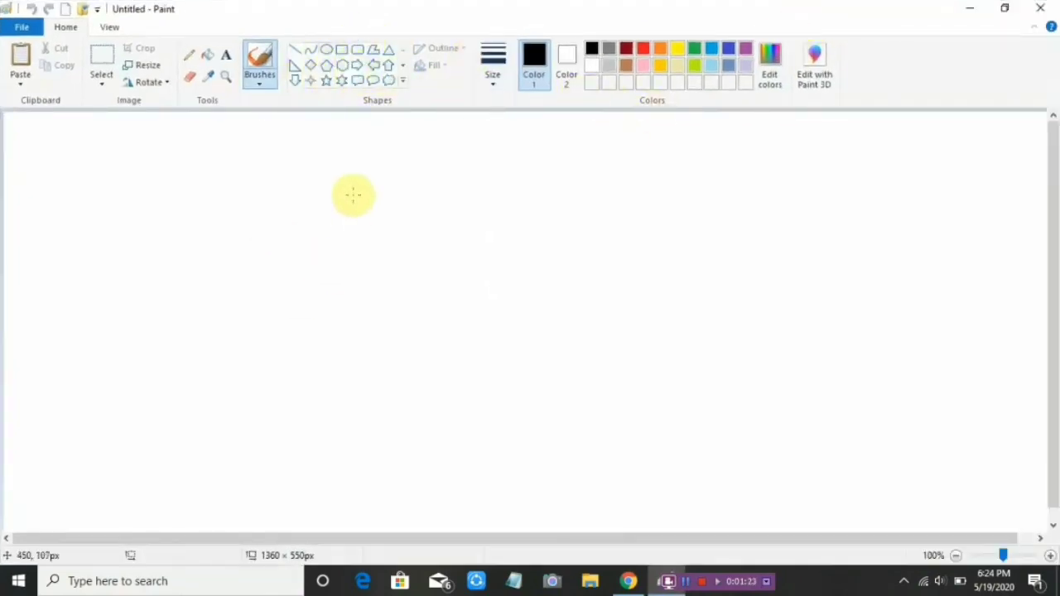
- Write the word Hello in large freehand black brush strokes across the upper part of the blank canvas
{"action": "left_click_drag", "start_coordinate": [208, 188], "coordinate": [208, 321]}
{"action": "mouse_move", "coordinate": [158, 267]}
{"action": "left_mouse_down"}
{"action": "mouse_move", "coordinate": [237, 273]}
{"action": "mouse_move", "coordinate": [303, 176]}
{"action": "left_mouse_up"}
{"action": "mouse_move", "coordinate": [295, 232]}
{"action": "left_mouse_down"}
{"action": "mouse_move", "coordinate": [386, 303]}
{"action": "mouse_move", "coordinate": [478, 172]}
{"action": "mouse_move", "coordinate": [567, 165]}
{"action": "mouse_move", "coordinate": [675, 269]}
{"action": "left_mouse_up"}
{"action": "mouse_move", "coordinate": [694, 231]}
{"action": "left_mouse_down"}
{"action": "mouse_move", "coordinate": [754, 270]}
{"action": "mouse_move", "coordinate": [857, 155]}
{"action": "left_mouse_up"}
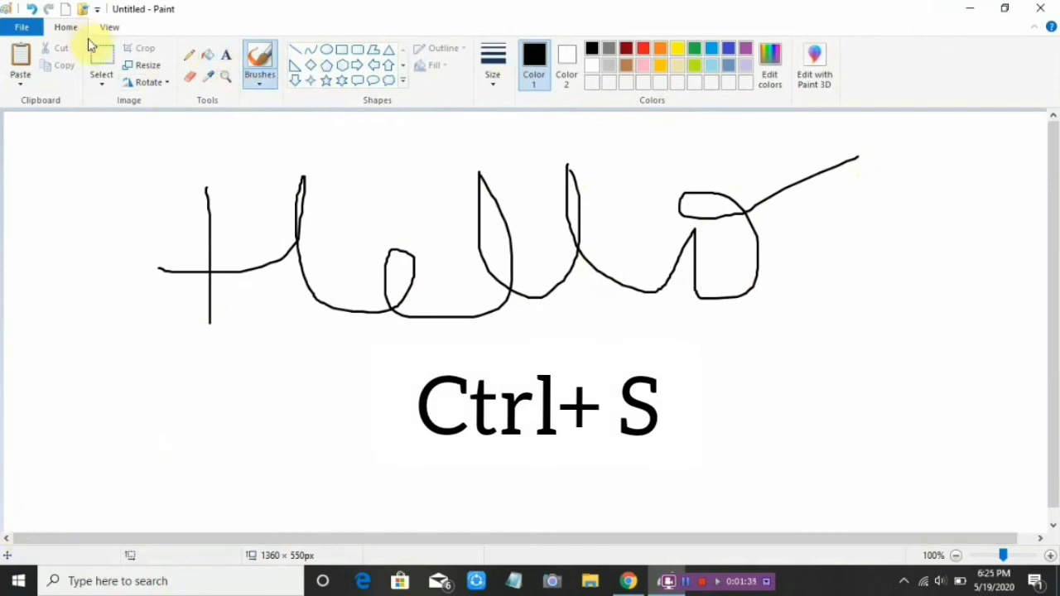
- Start saving the Hello drawing and choose the Desktop as the save location
{"action": "key", "text": "ctrl+s"}
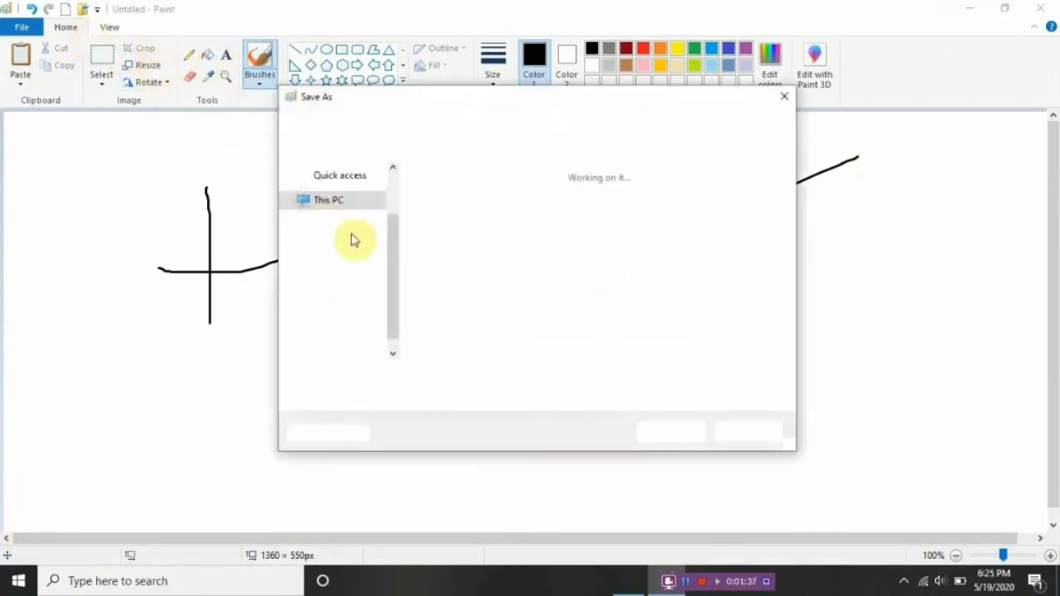
{"action": "scroll", "coordinate": [321, 238], "scroll_direction": "up", "scroll_amount": 1}
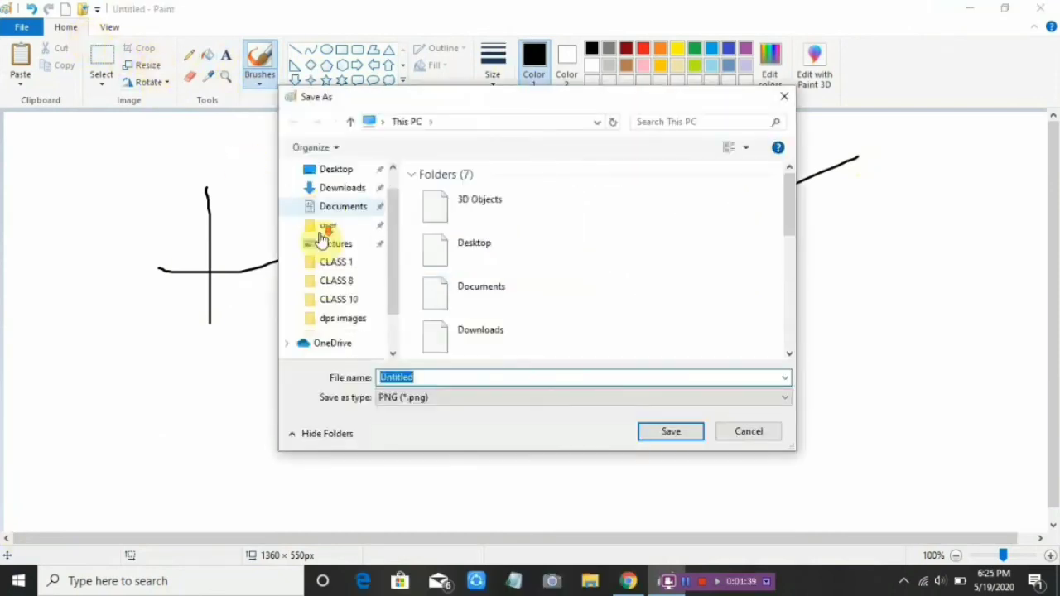
{"action": "scroll", "coordinate": [322, 238], "scroll_direction": "down", "scroll_amount": 1}
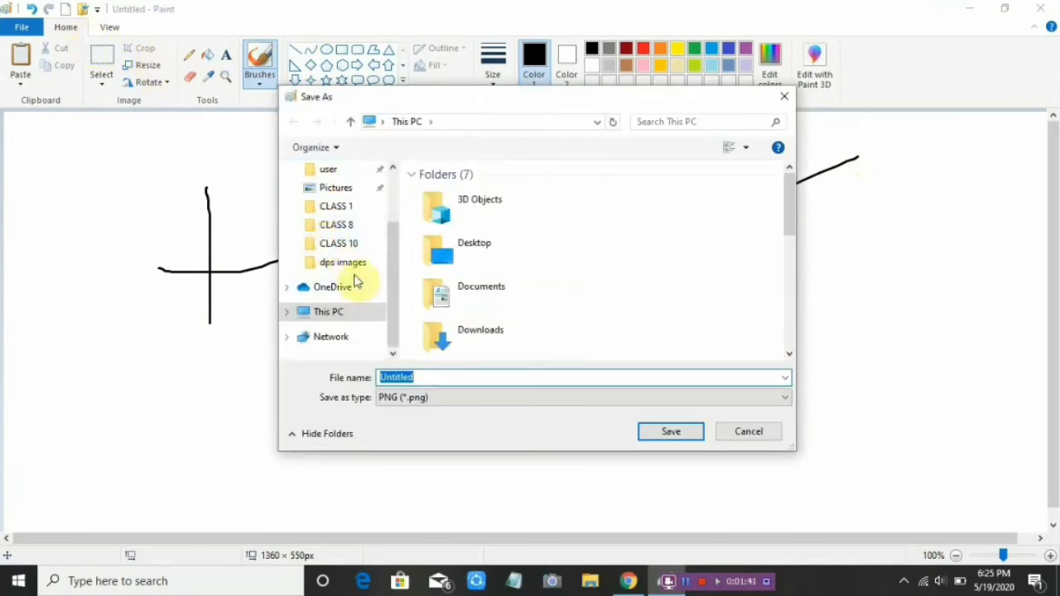
{"action": "scroll", "coordinate": [354, 282], "scroll_direction": "up", "scroll_amount": 1}
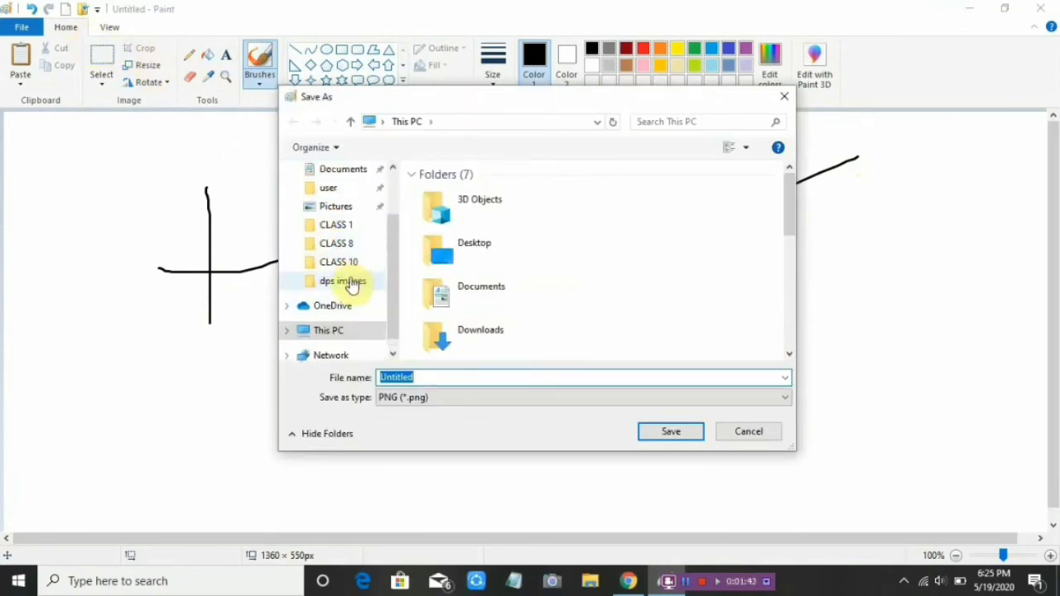
{"action": "scroll", "coordinate": [351, 284], "scroll_direction": "up", "scroll_amount": 1}
{"action": "left_click", "coordinate": [343, 201]}
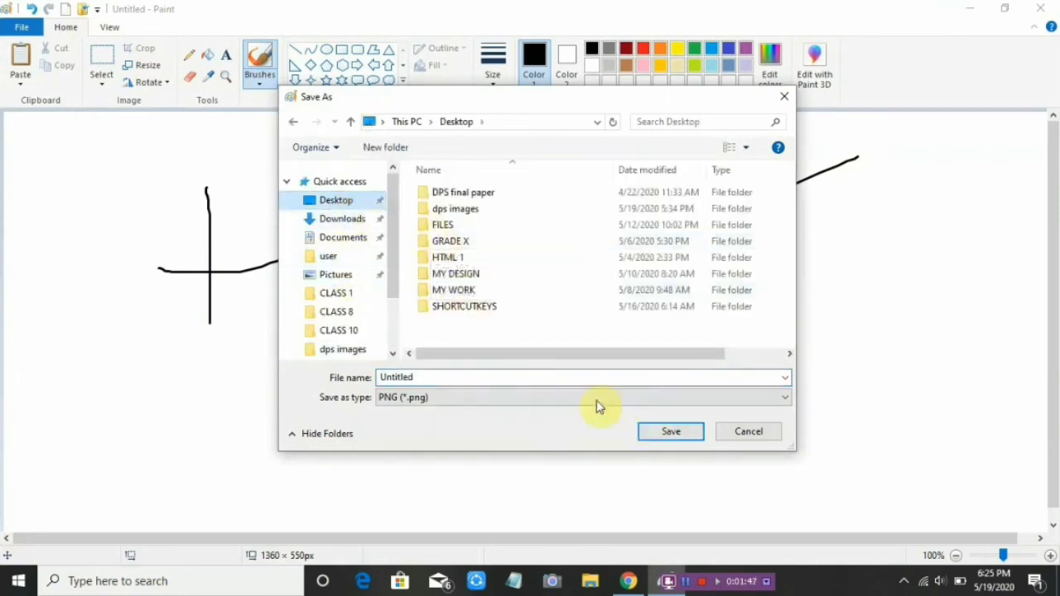
- Name the drawing MY WALLPAPER, save it as a PNG, and close Paint
{"action": "double_click", "coordinate": [470, 374]}
{"action": "key", "text": "BackSpace"}
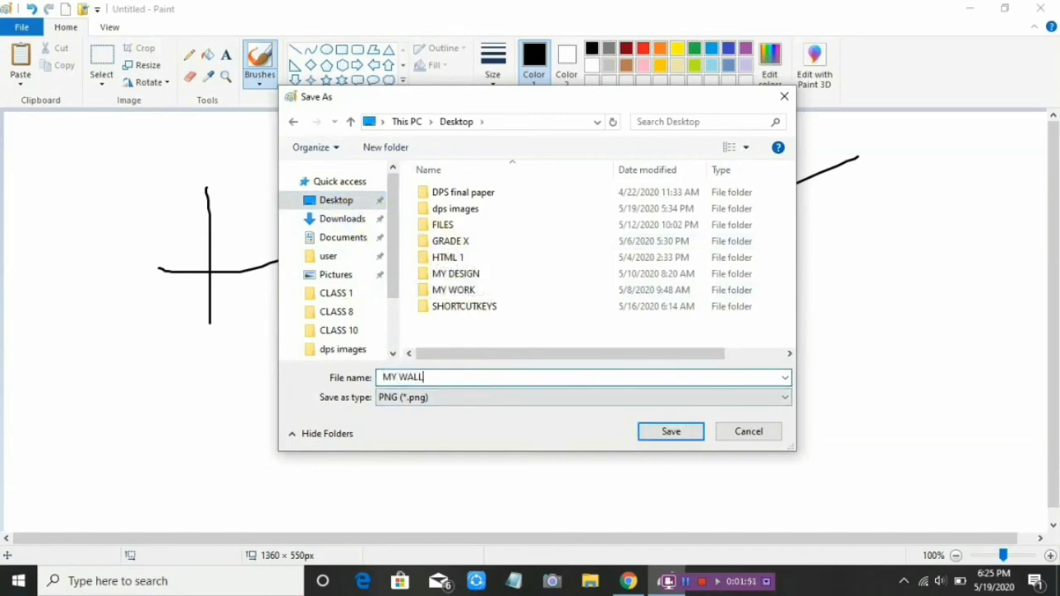
{"action": "type", "text": "MY WALLPAPER"}
{"action": "key", "text": "Return"}
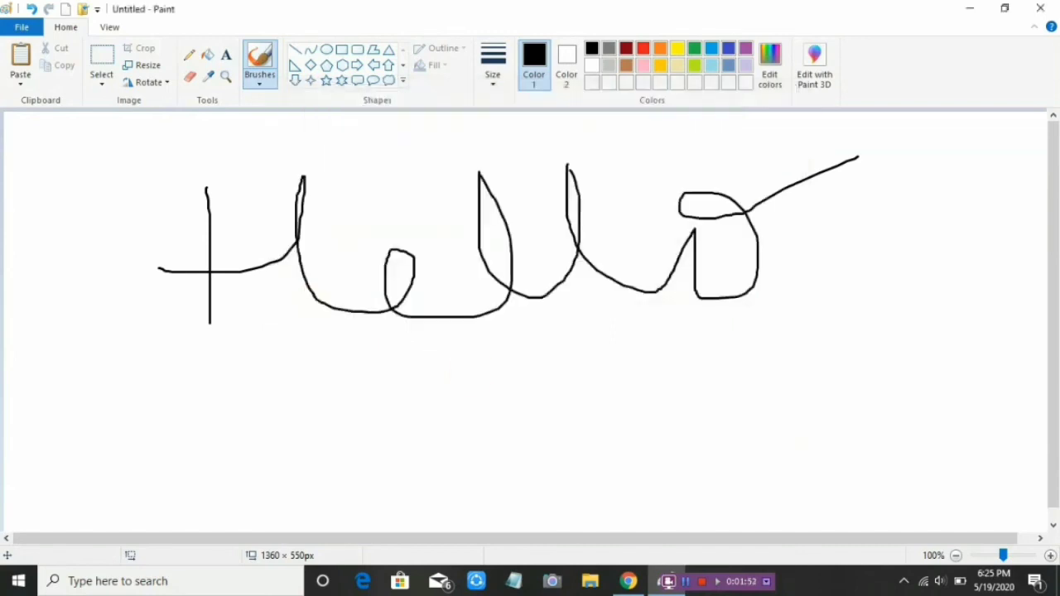
{"action": "left_click", "coordinate": [1032, 6]}
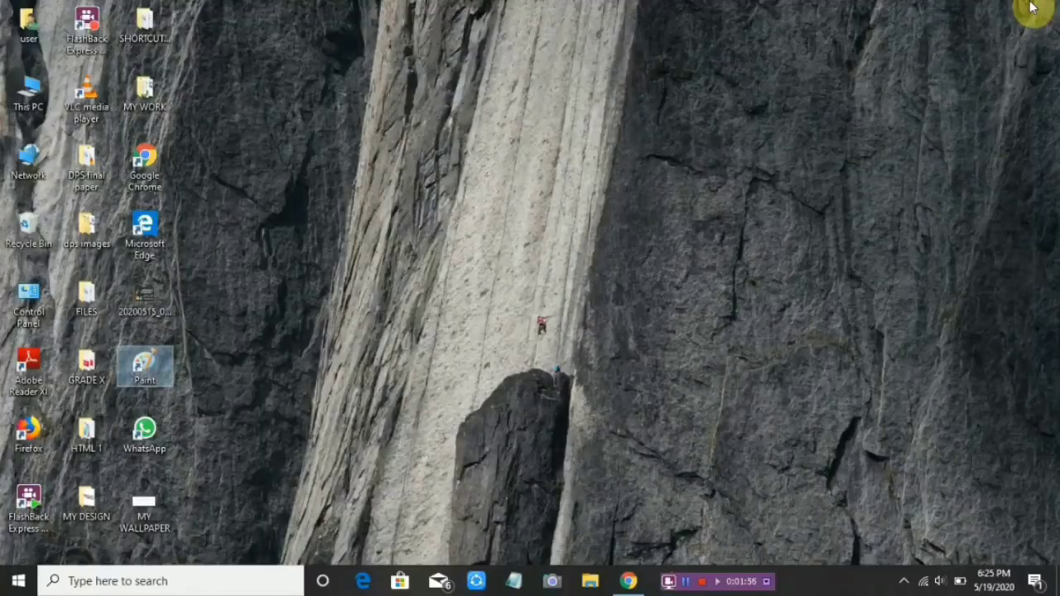